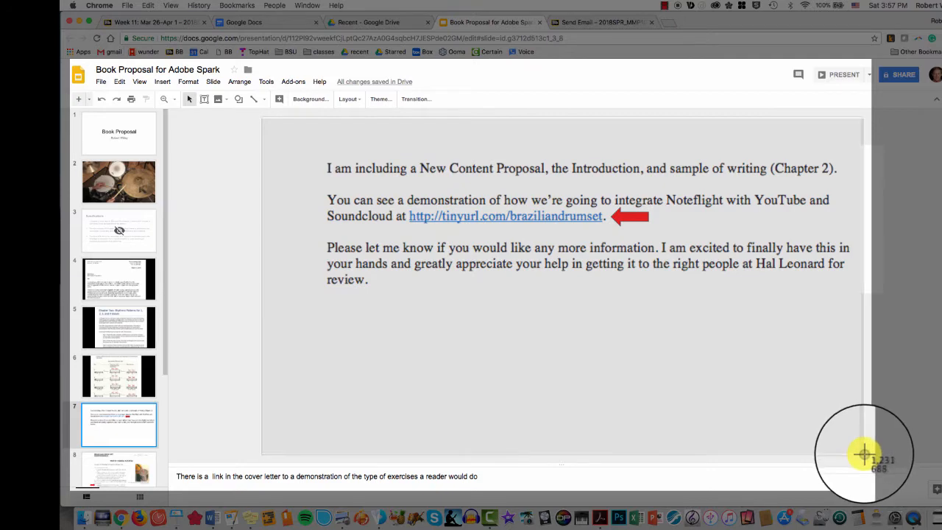
Take a screenshot of slide 8, "Part IV: Creative Activities", covering just the slide area
left_click(98, 480)
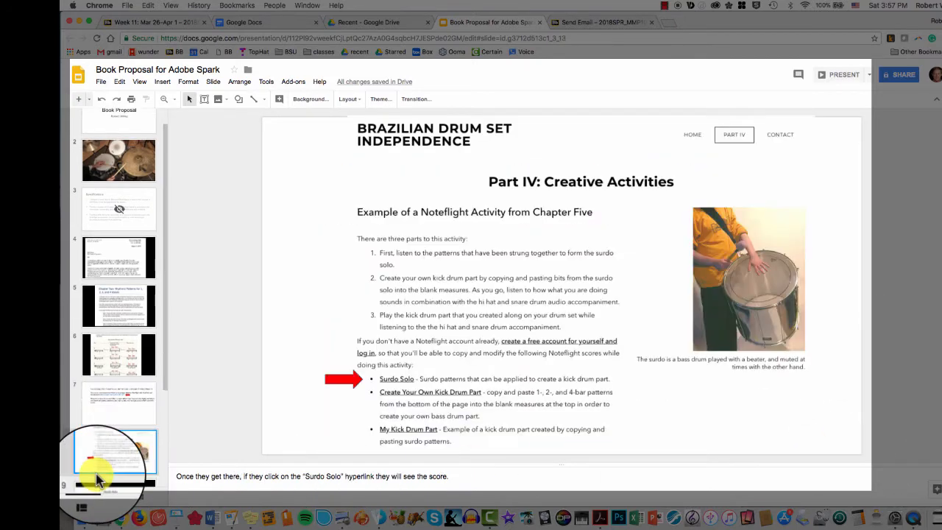
key("super+shift+4")
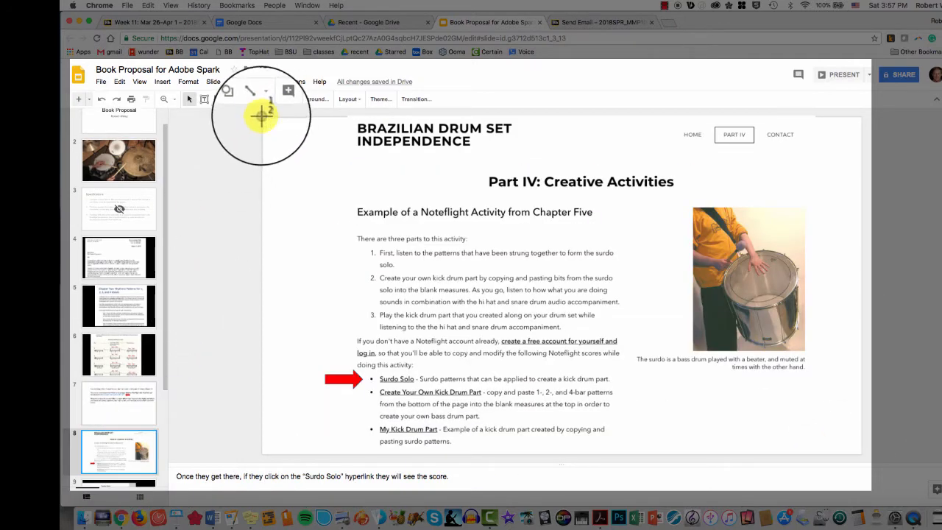
left_click_drag(261, 114, 860, 456)
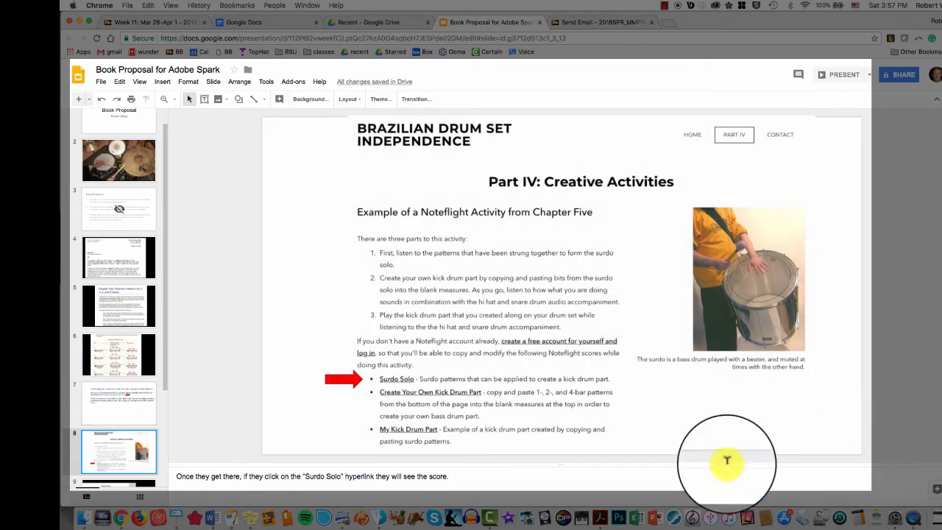
scroll(161, 412, "down", 3)
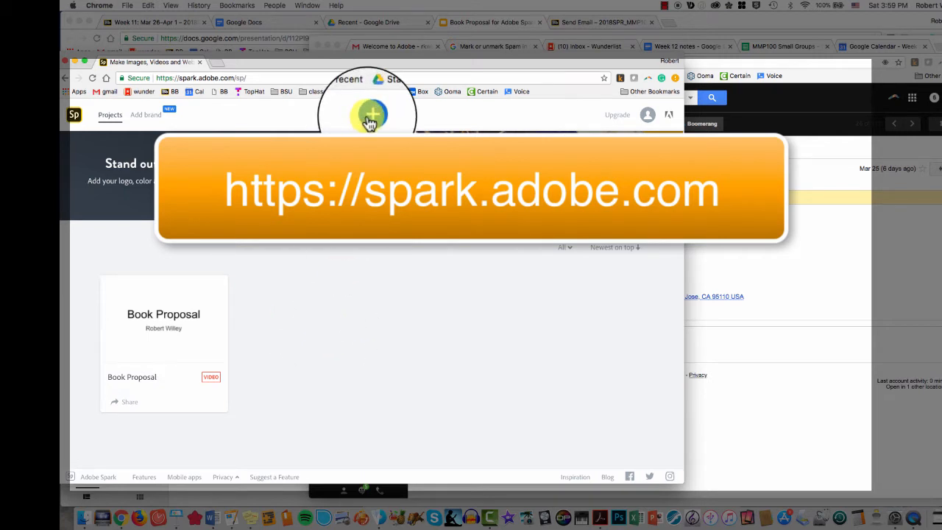
Create a new Adobe Spark video project titled "Book Proposal"
left_click(370, 118)
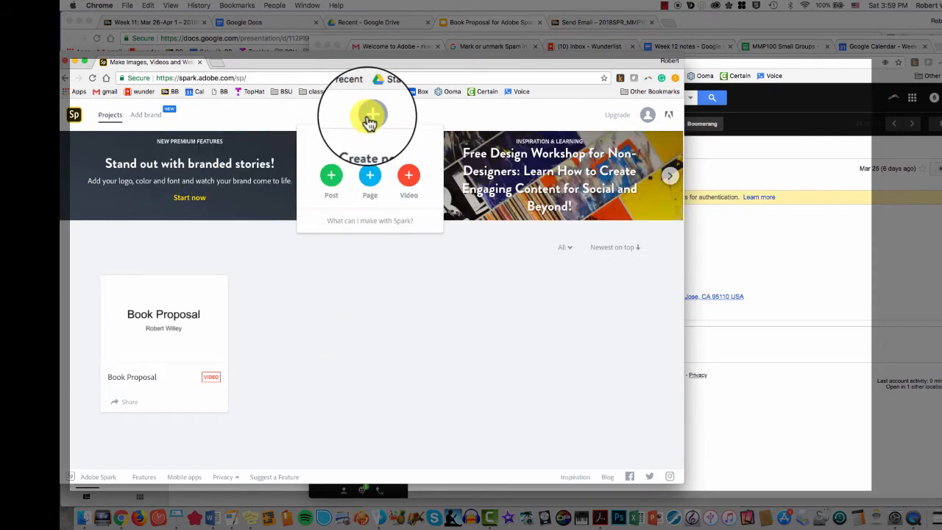
left_click(409, 171)
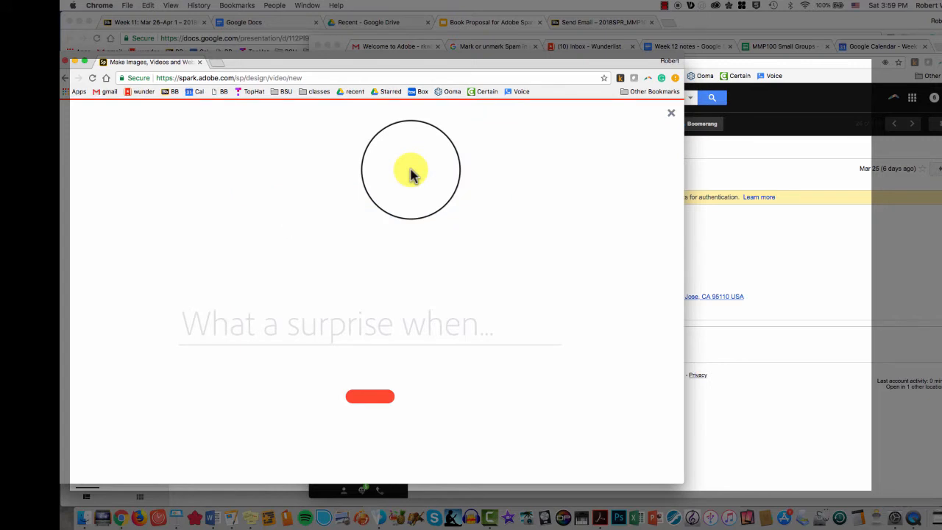
left_click(361, 323)
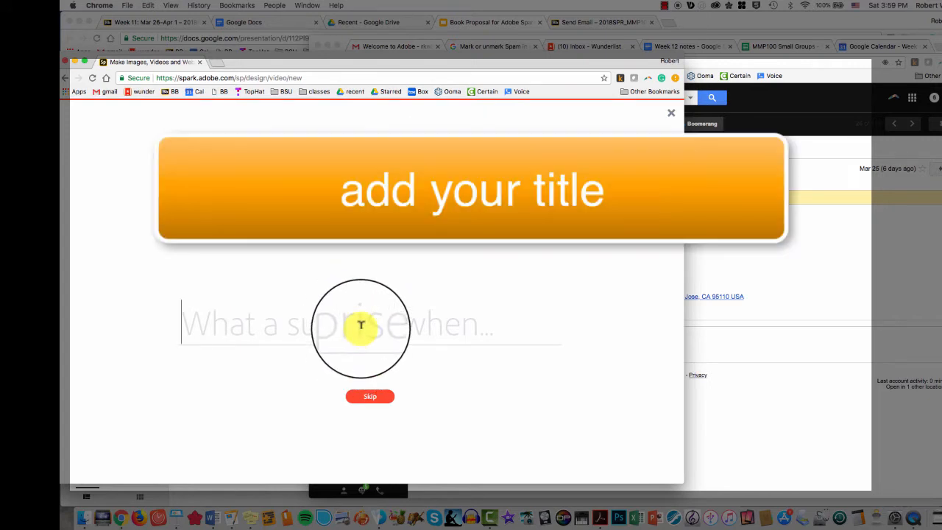
type("Book Proposal")
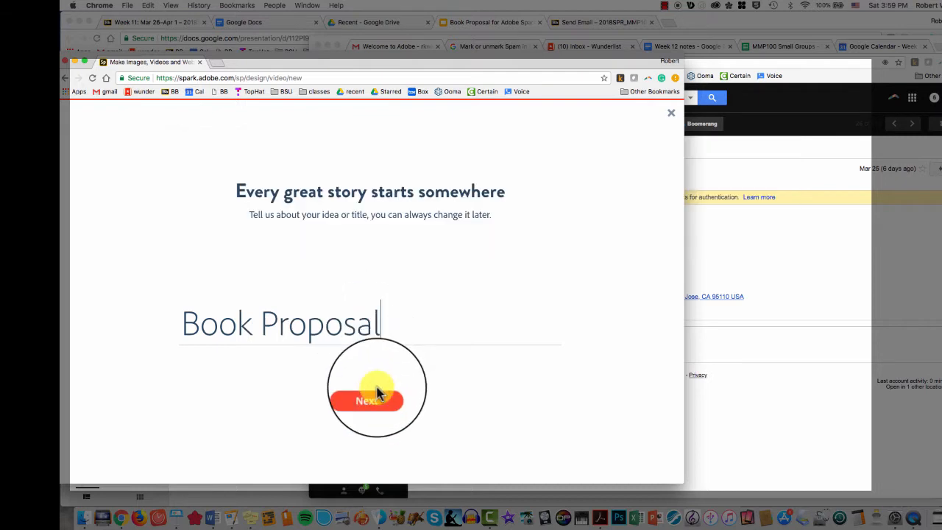
left_click(373, 395)
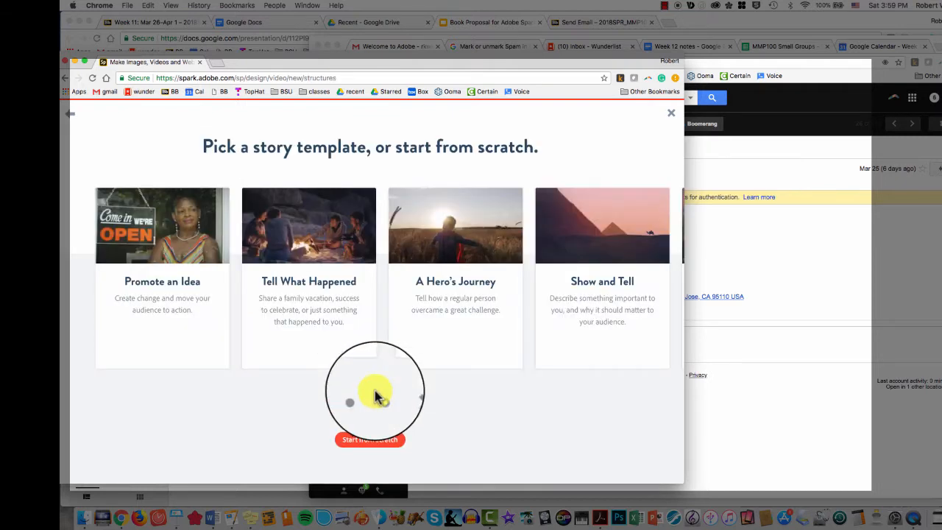
Choose the Promote an Idea story template and dismiss the getting-started tips
mouse_move(341, 246)
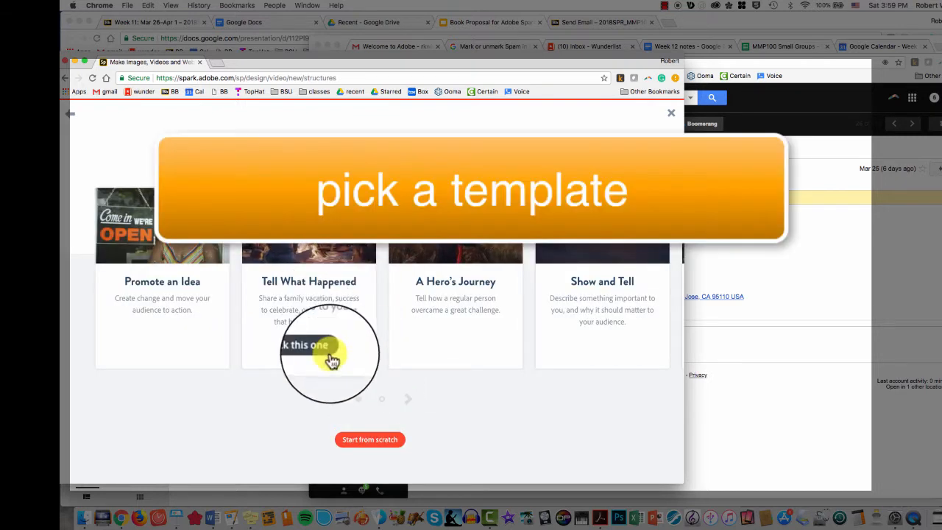
mouse_move(147, 336)
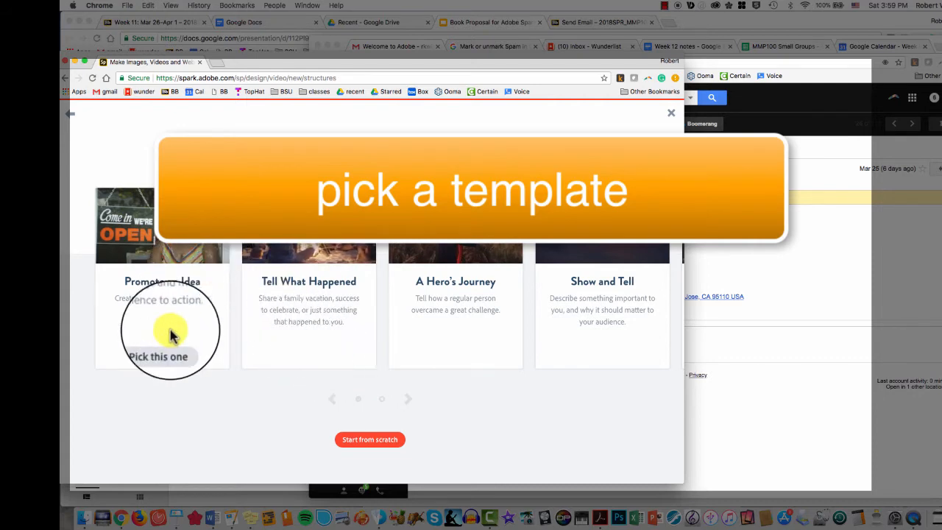
left_click(167, 351)
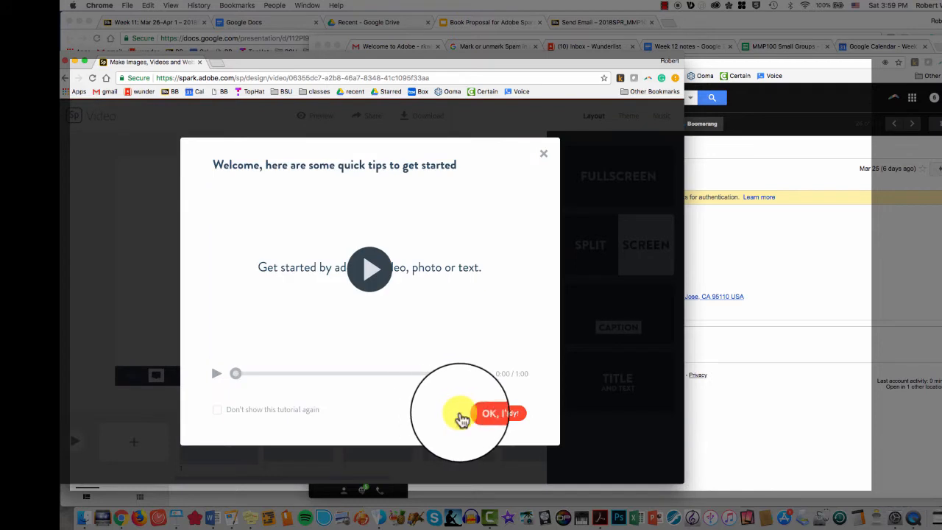
left_click(488, 418)
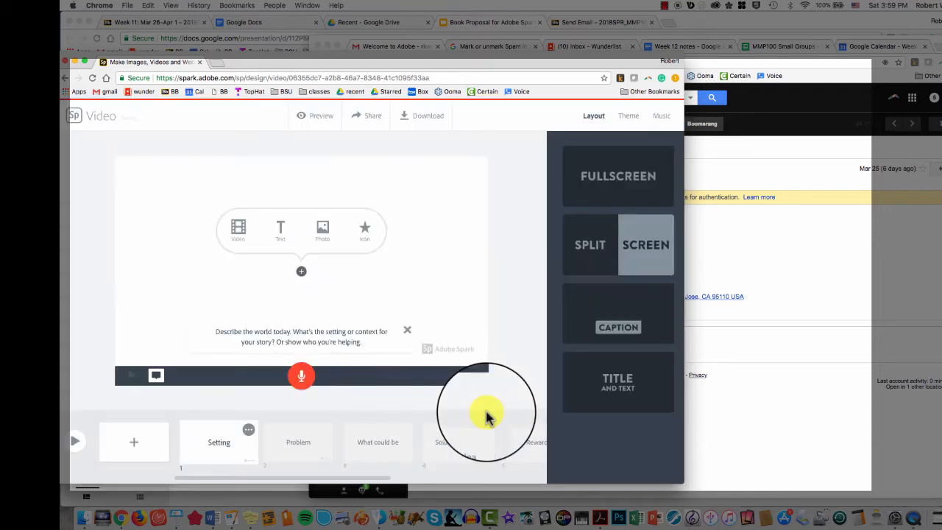
Delete the unneeded template slides Setting, Problem, What could be, Solution or idea, and Reward
left_click(254, 428)
left_click(221, 375)
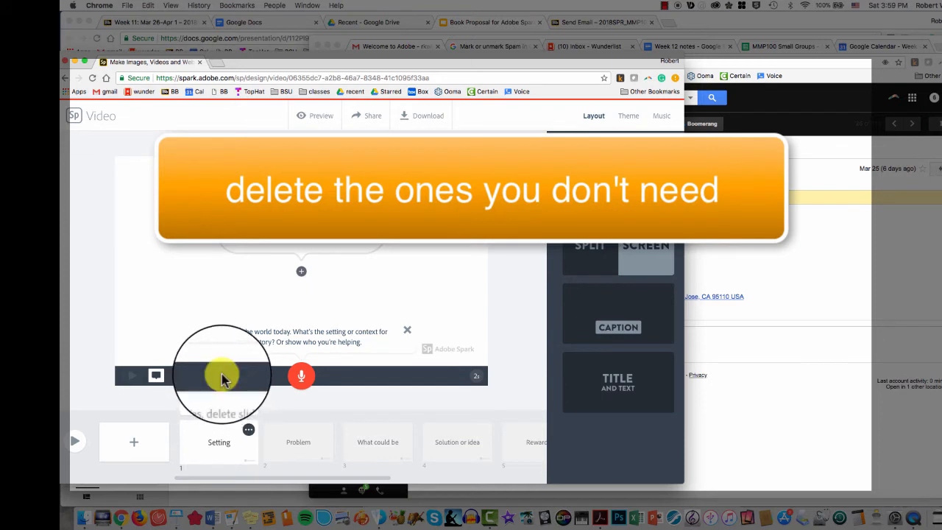
left_click(250, 430)
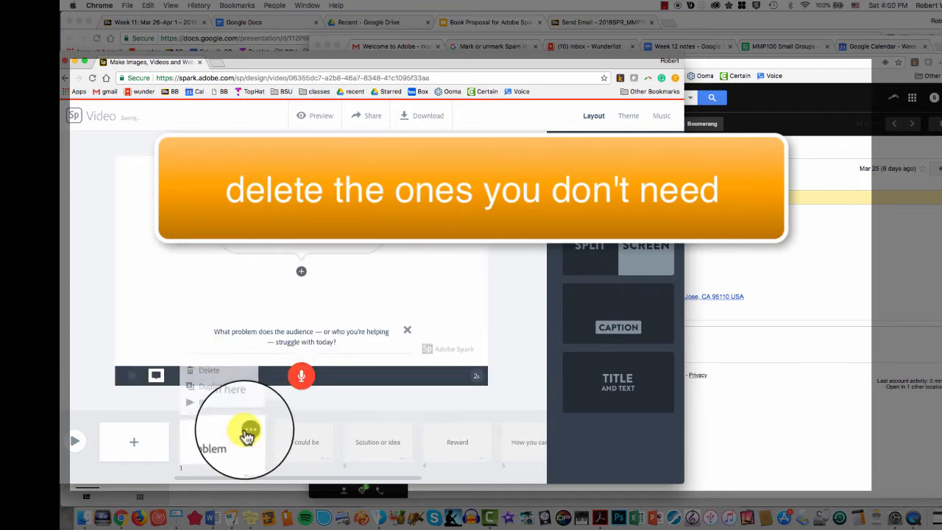
left_click(222, 374)
left_click(226, 412)
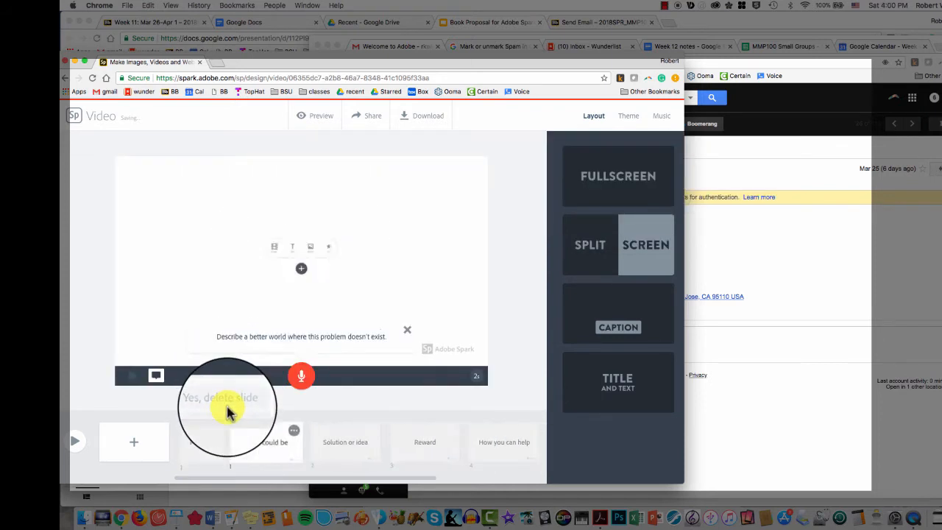
left_click(249, 429)
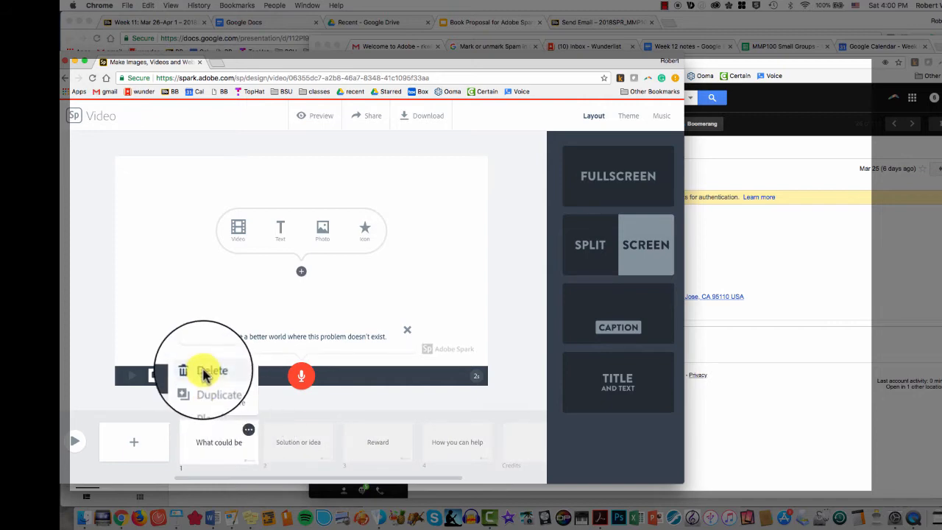
Switch to Finder and place Screen Shot 2018-03-31 at 3.52.30 PM from the Desktop on the first slide
key("super+Tab")
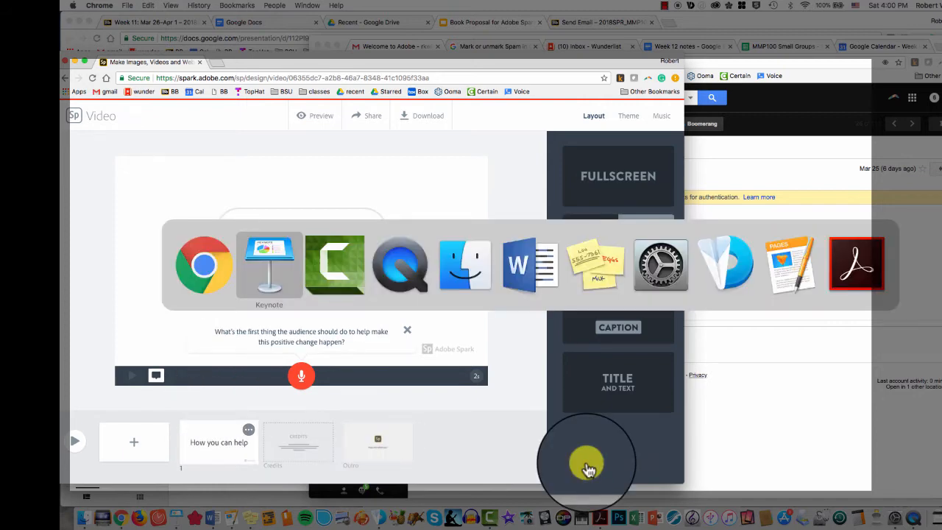
key("super+Tab")
key("super+Tab")
key("super+Tab")
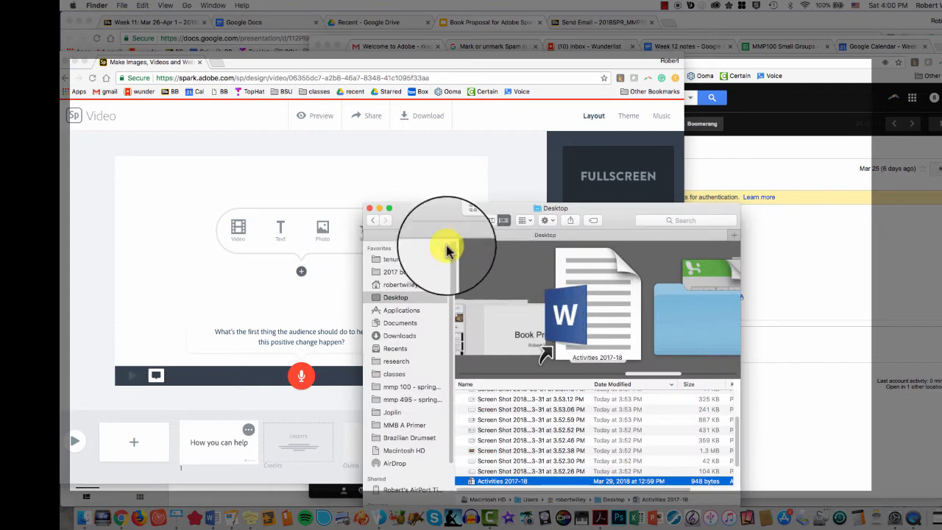
left_click_drag(450, 220, 665, 201)
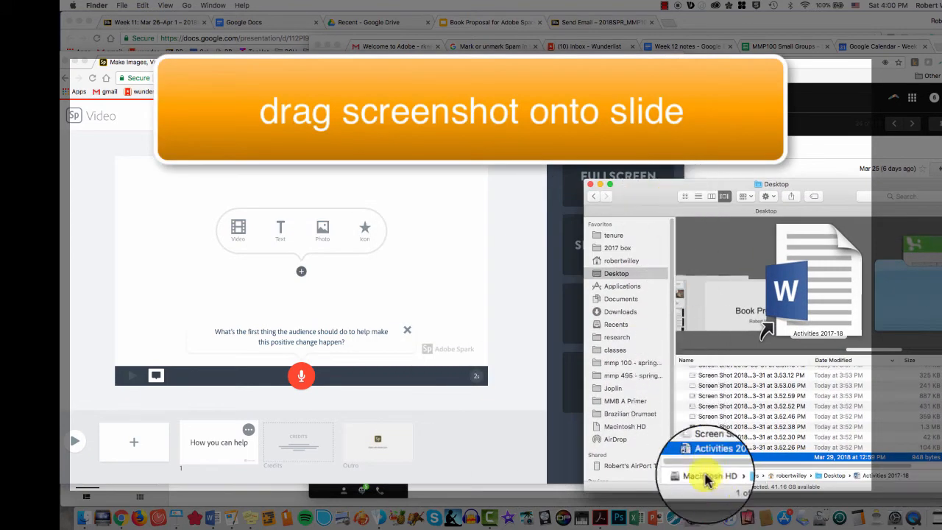
left_click(735, 436)
left_click_drag(736, 437, 314, 291)
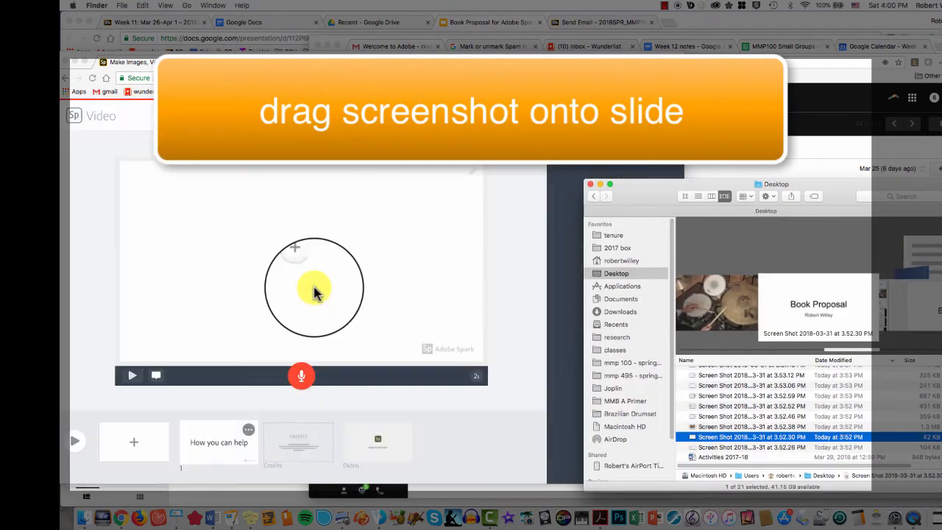
left_click(335, 315)
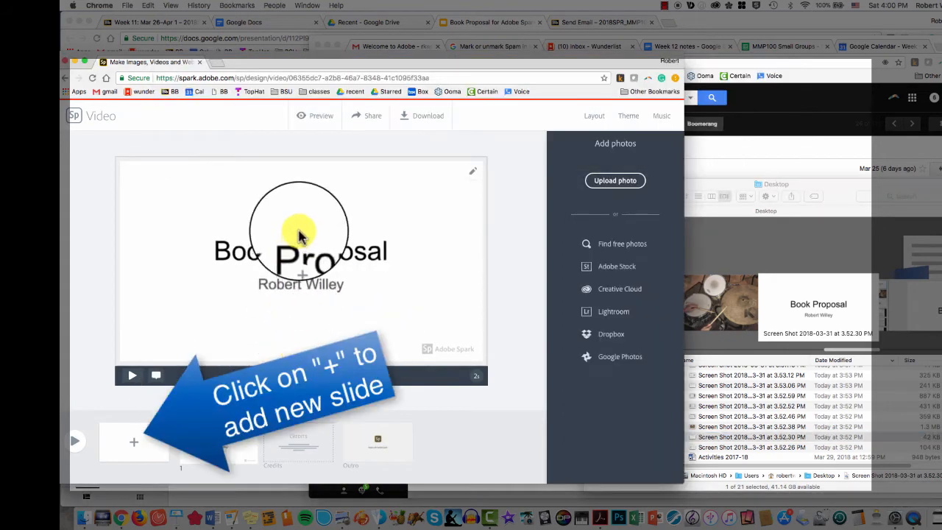
Add a second slide and place Screen Shot 2018-03-31 at 3.52.38 PM on it
left_click(156, 448)
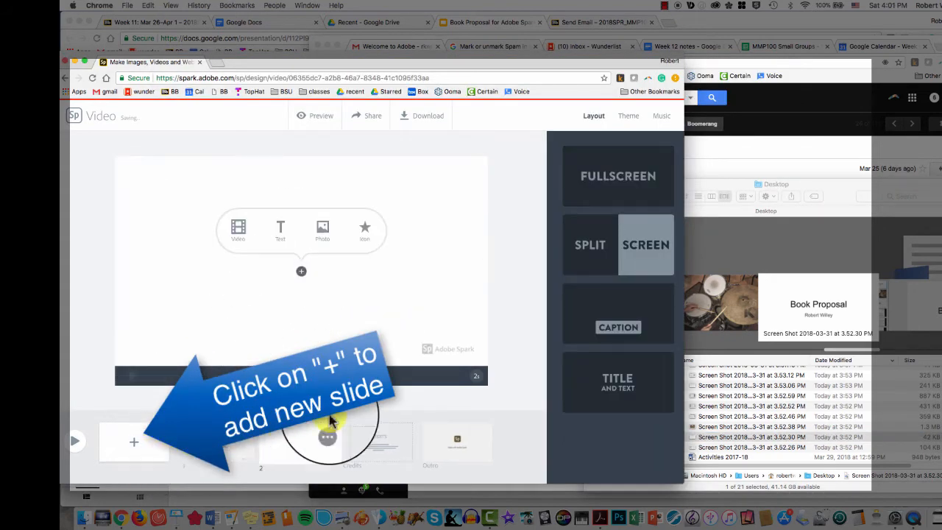
left_click(768, 427)
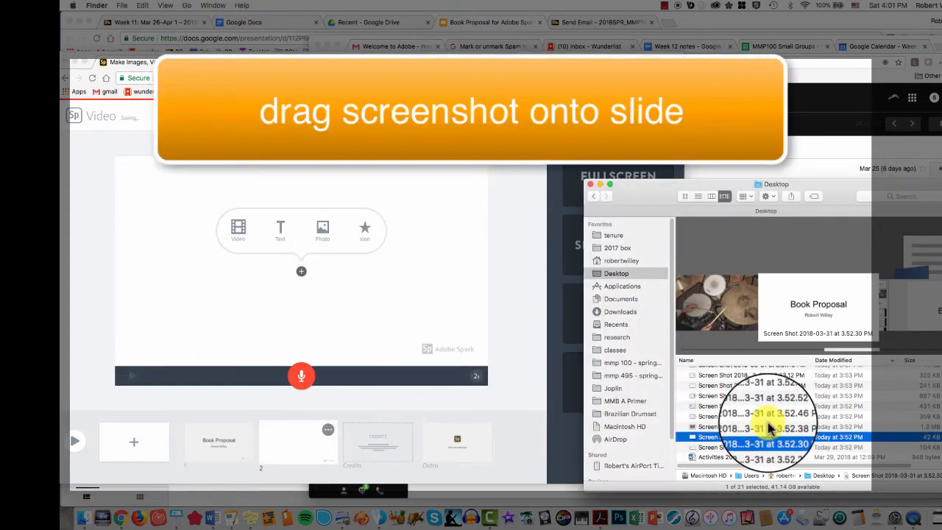
left_click_drag(767, 426, 343, 301)
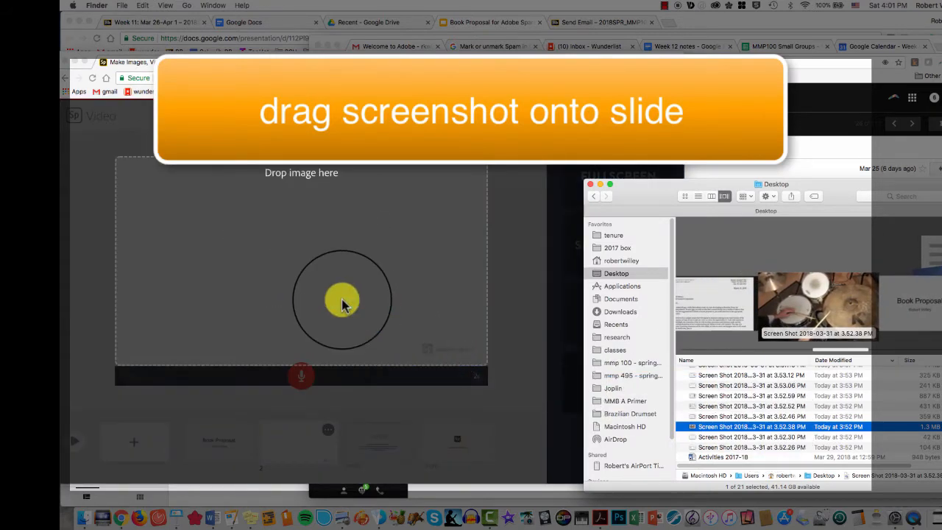
Add another slide after the drum photo and place Screen Shot 2018-03-31 at 3.52.46 PM on it
left_click(133, 442)
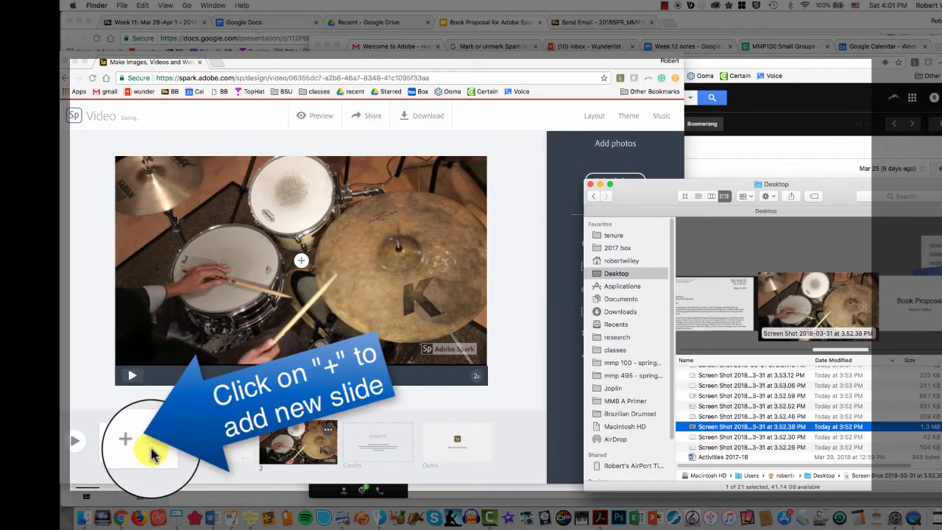
left_click(708, 405)
left_click(706, 417)
left_click_drag(707, 418, 305, 301)
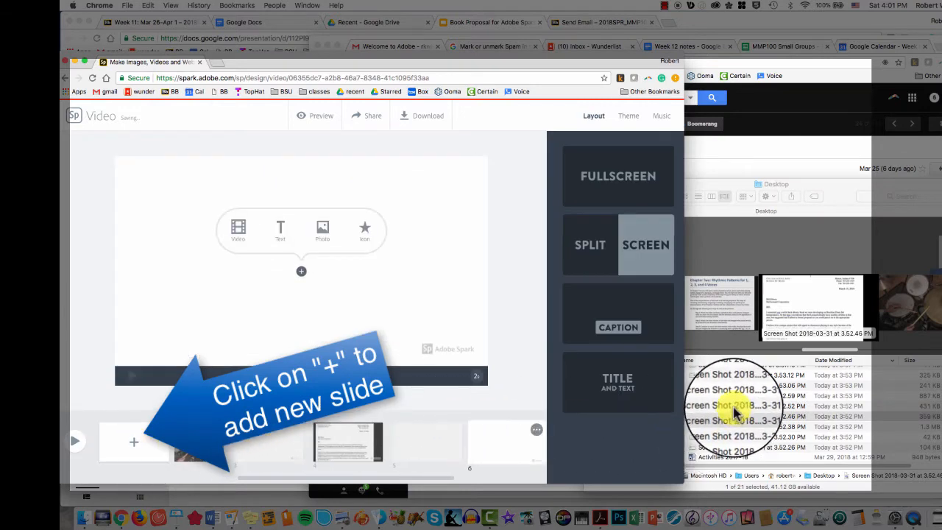
Place Screen Shot 2018-03-31 at 3.52.52 PM on the new empty slide
left_click(735, 408)
left_click(735, 406)
left_click_drag(734, 407, 330, 269)
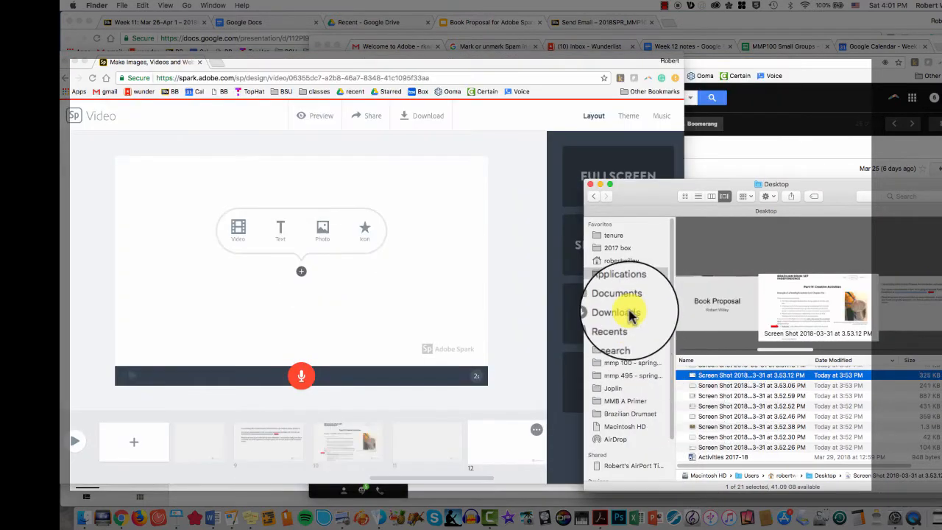
Add muted soundcloud.mp4 from the Downloads folder to slide 12 and save the clip
left_click(622, 312)
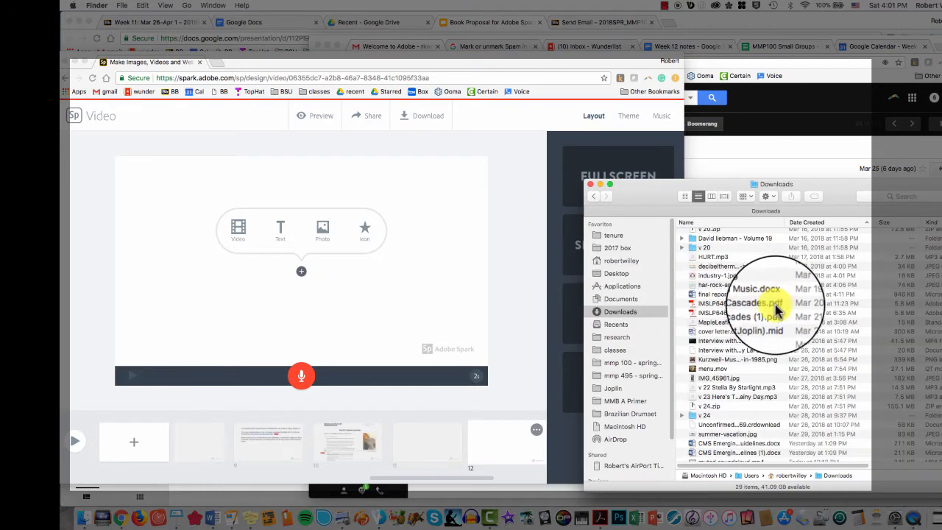
left_click_drag(725, 447, 358, 307)
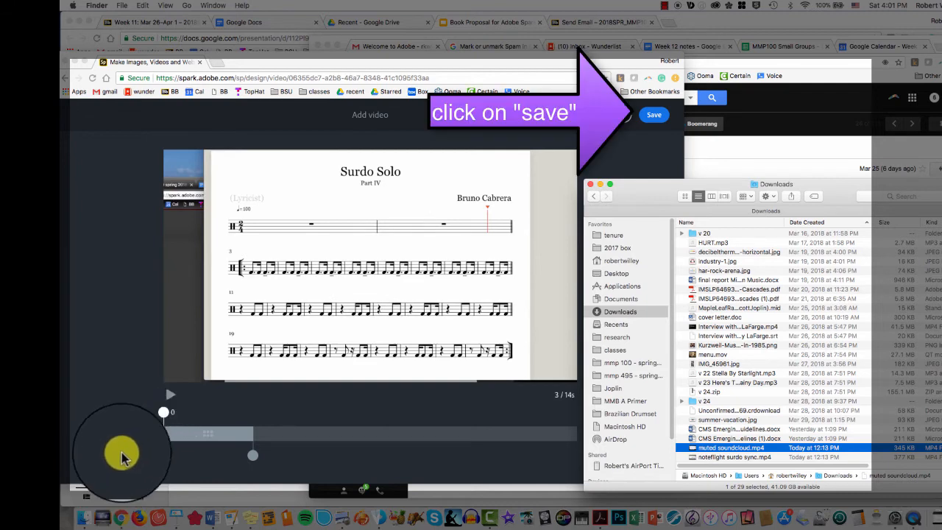
left_click(648, 117)
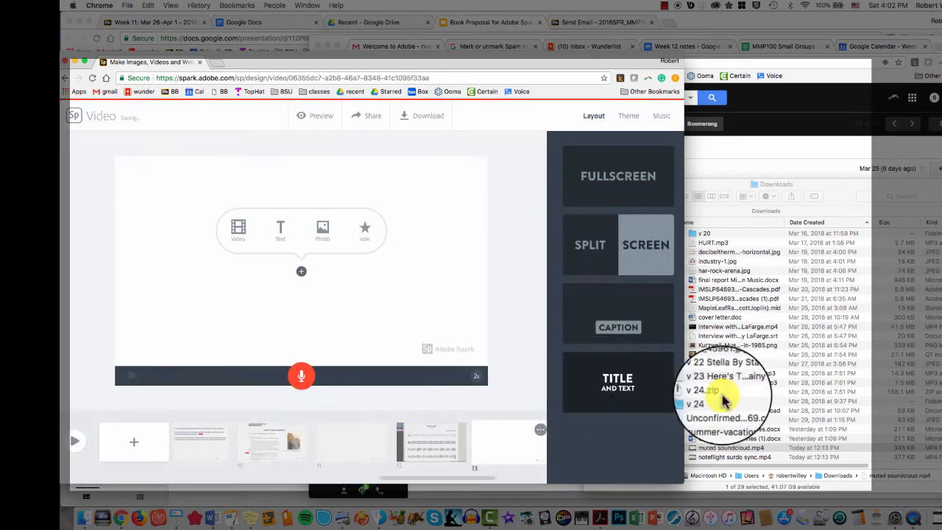
Add noteflight surdo sync.mp4 to slide 13 and trim it to 7 seconds, ending at the 14-second mark
left_click(740, 457)
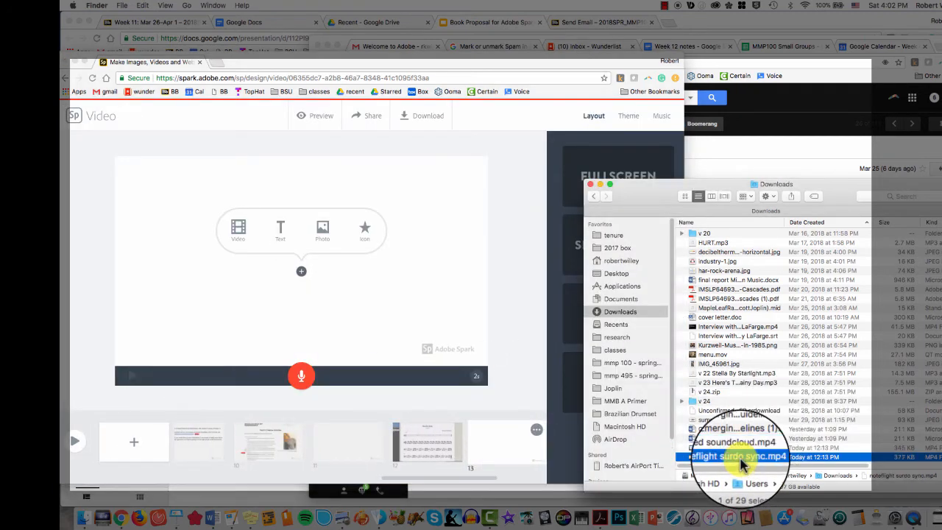
left_click_drag(740, 457, 315, 280)
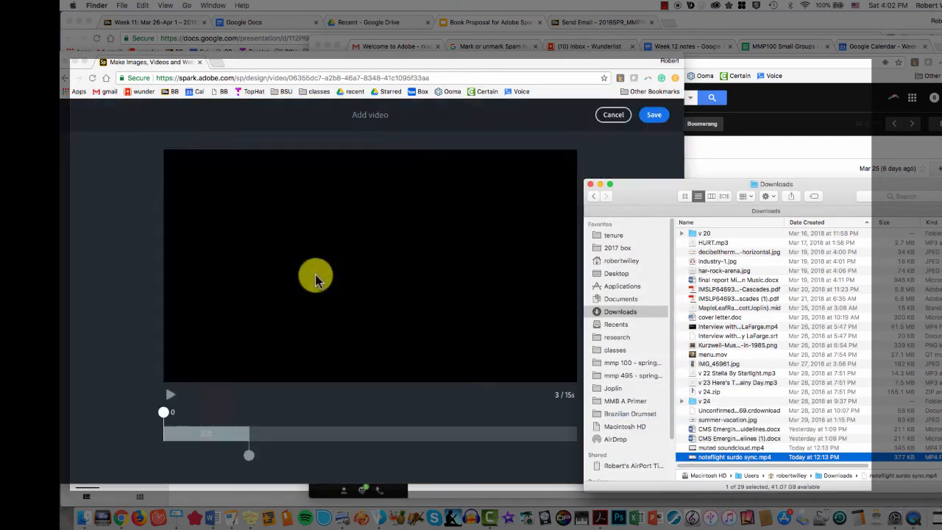
left_click(251, 443)
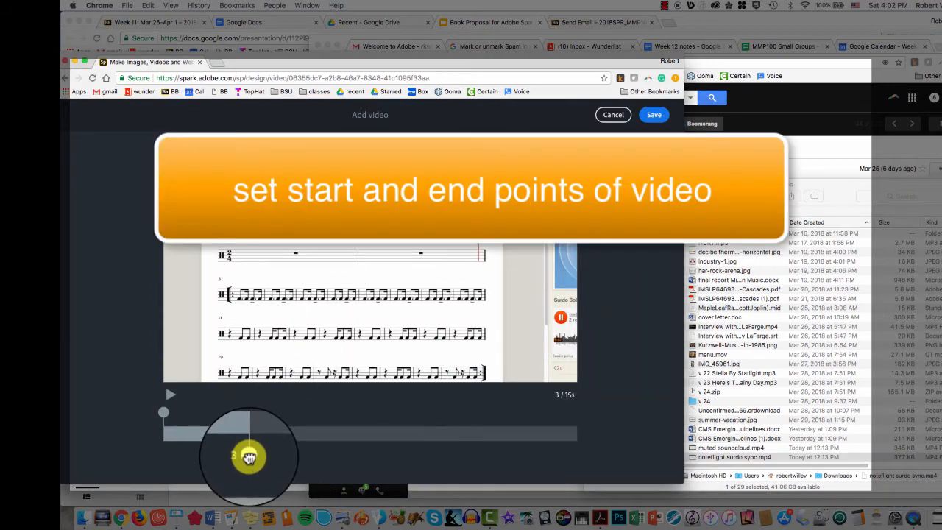
left_click_drag(249, 457, 561, 455)
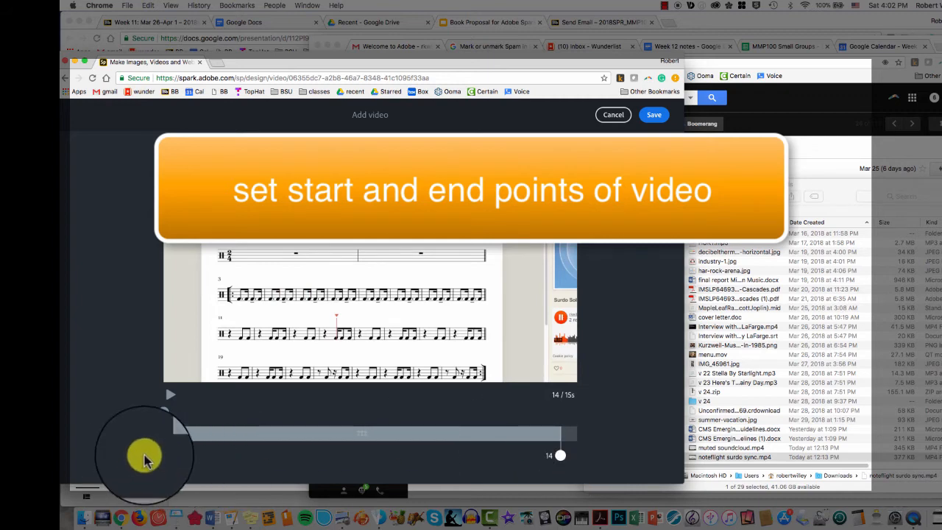
left_click_drag(157, 414, 363, 427)
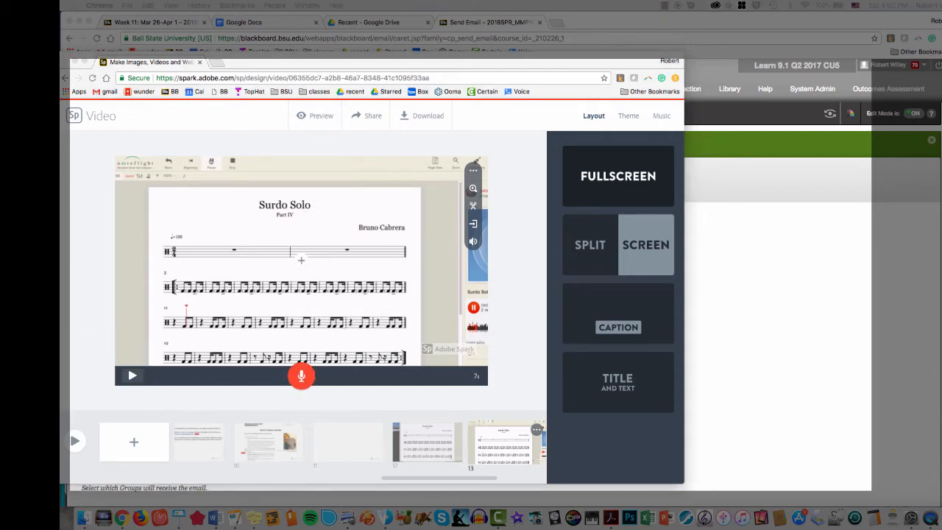
Record voice narration for the opening slides, including the drum photo on slide 2
left_click(298, 378)
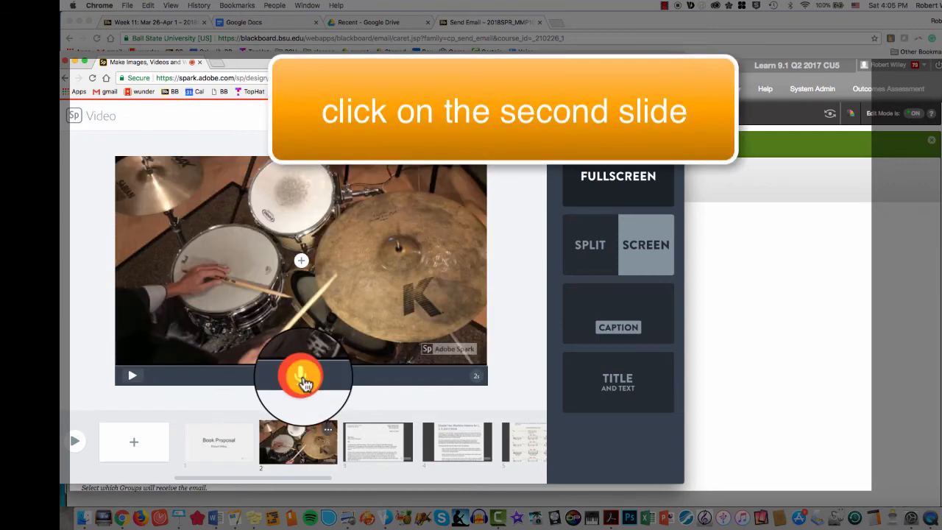
left_click(303, 380)
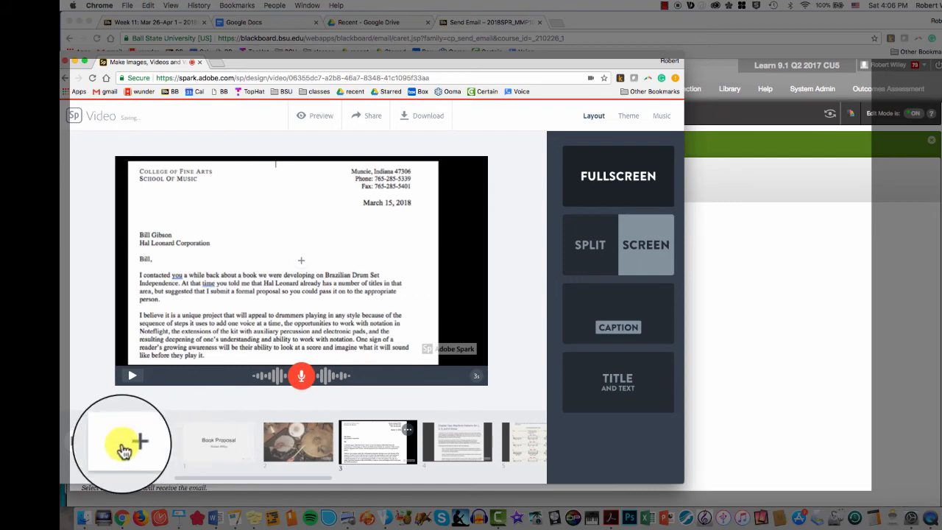
Play the whole video from the start to check slides and narration, and pause it at the bass drum exercises
left_click(82, 444)
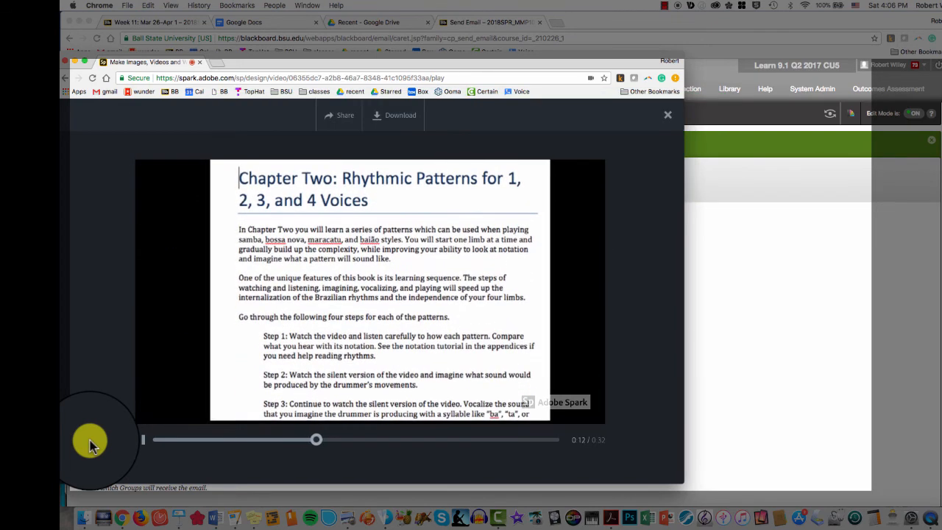
left_click(140, 440)
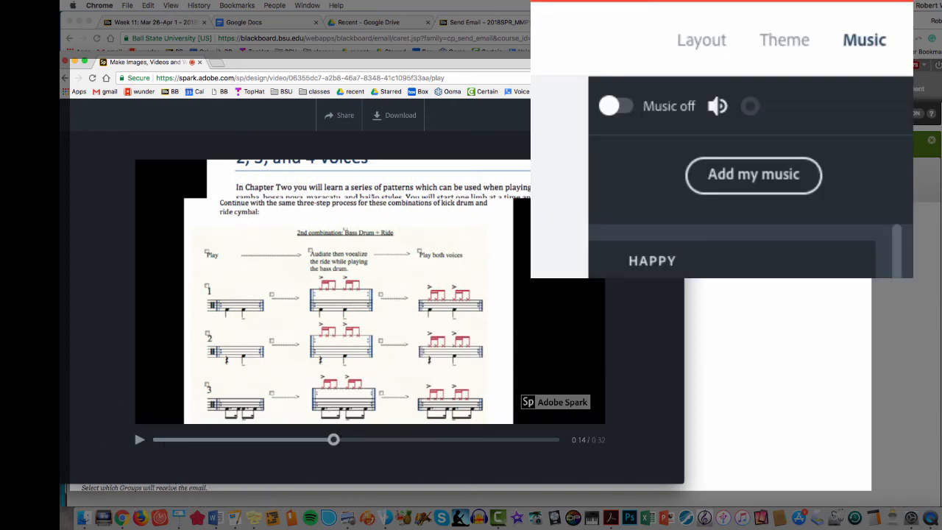